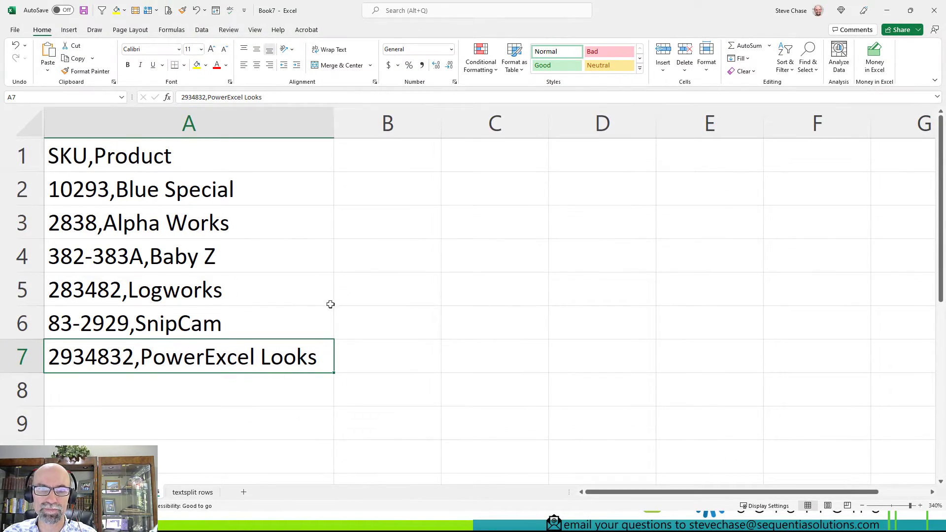
# Step: Select B1 beside the SKU,Product list and scroll the Formulas Text function list toward TEXTSPLIT
pyautogui.scroll(2, 400, 307)
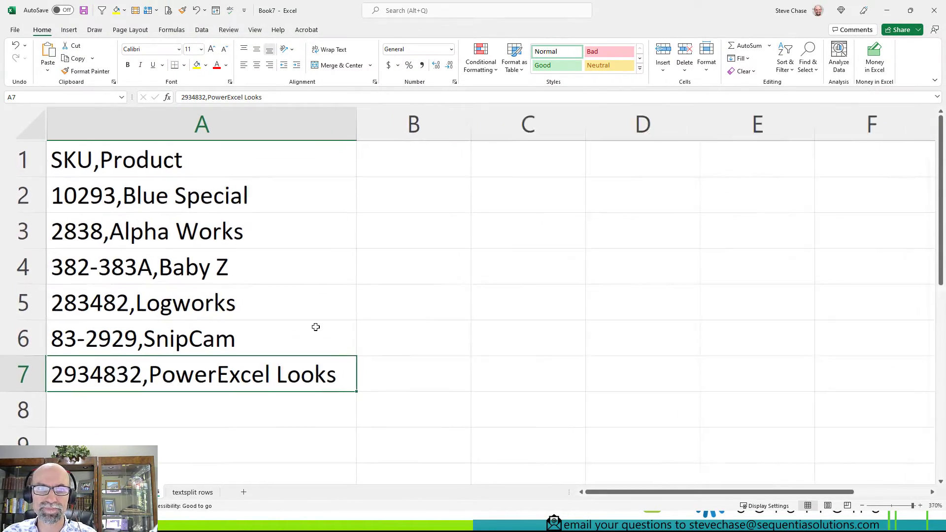
pyautogui.scroll(1, 316, 326)
pyautogui.moveTo(126, 162); pyautogui.dragTo(130, 375)
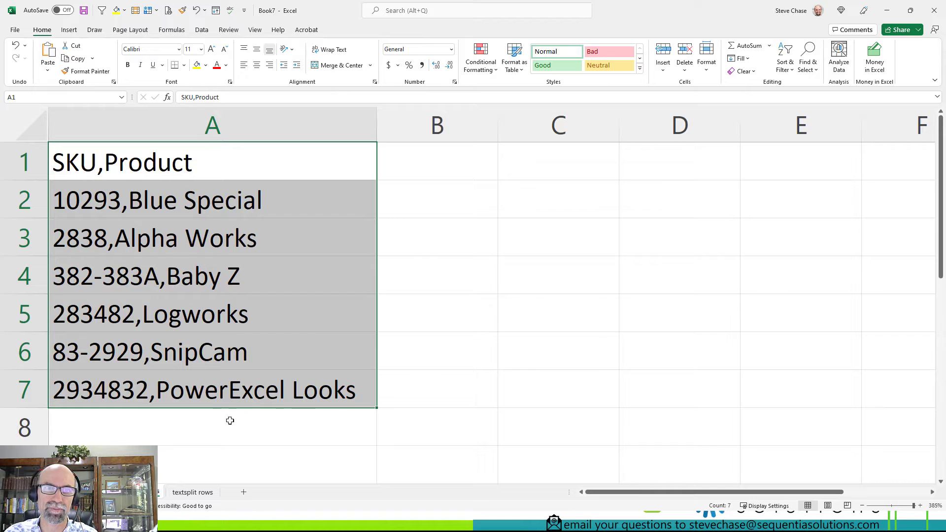
pyautogui.click(462, 165)
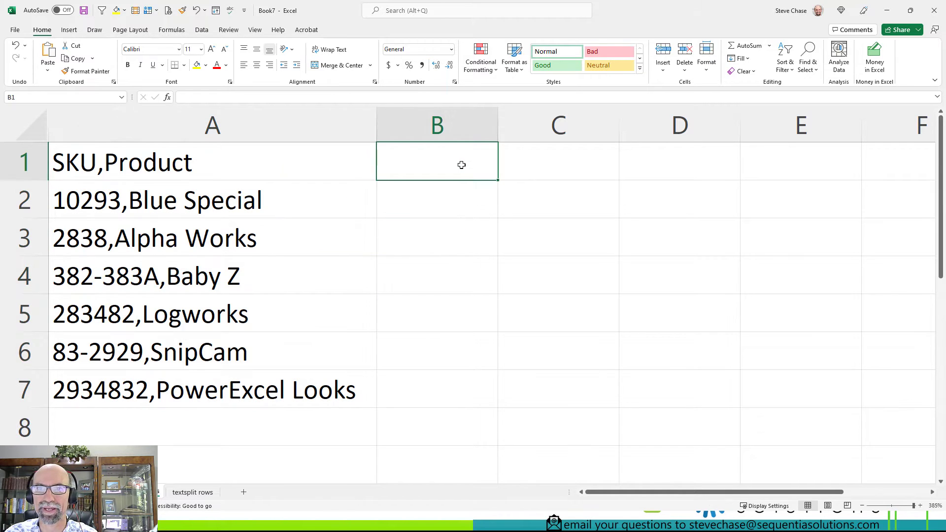
pyautogui.click(173, 31)
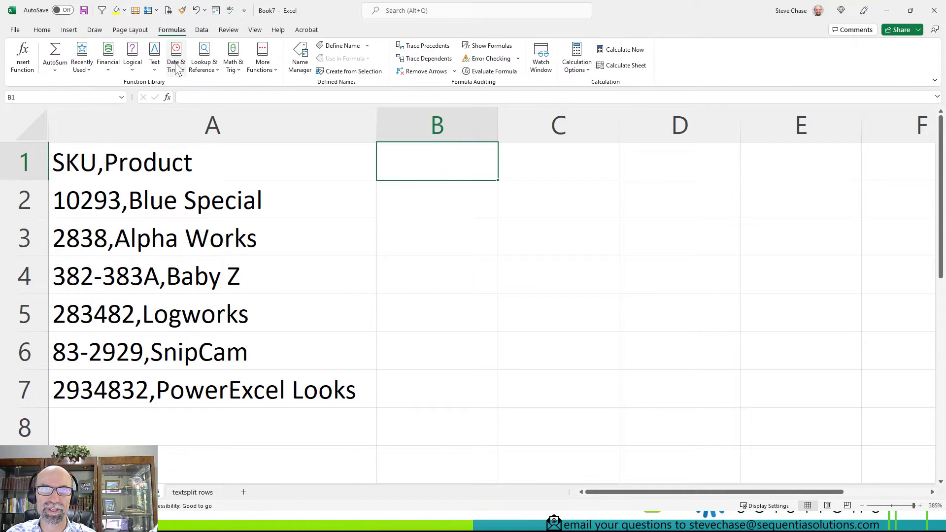
pyautogui.click(155, 64)
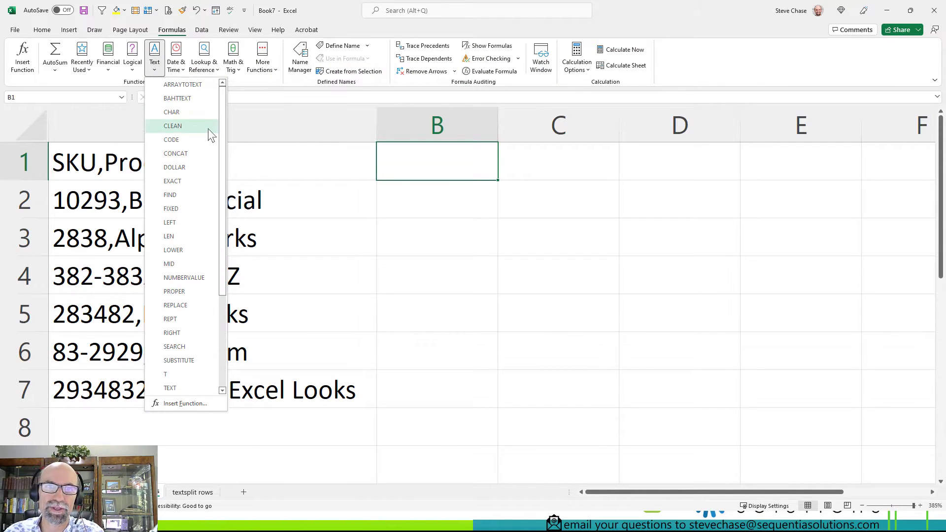
pyautogui.moveTo(223, 134); pyautogui.dragTo(223, 227)
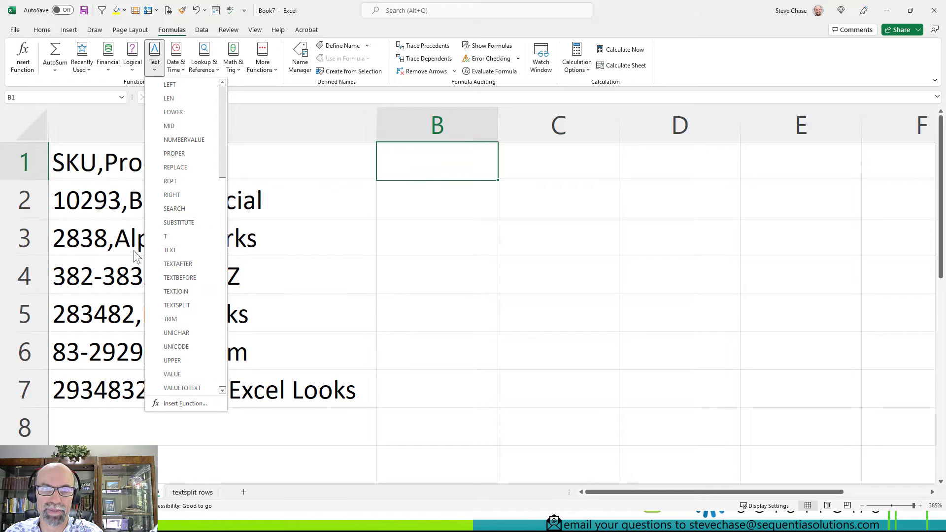
# Step: Insert TEXTSPLIT in B1 with Text A1 and a comma column delimiter, giving =TEXTSPLIT(A1,",")
pyautogui.click(196, 306)
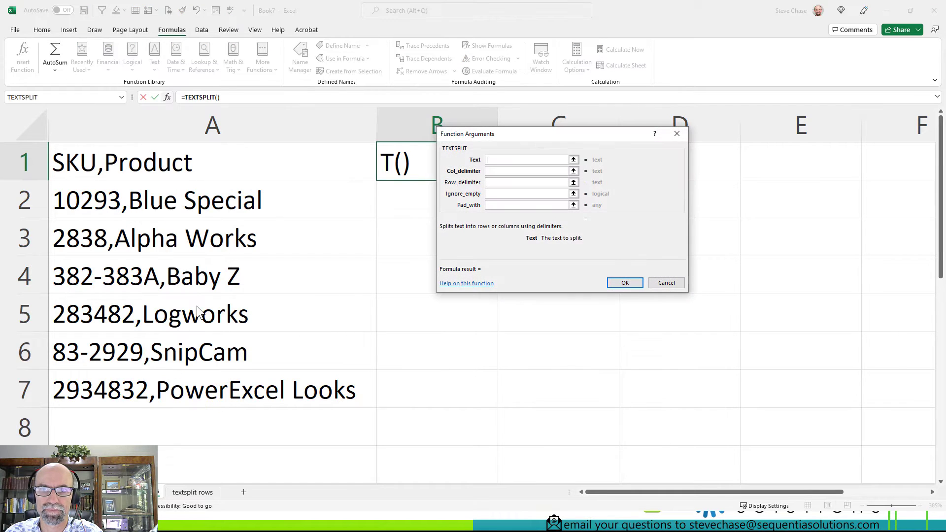
pyautogui.click(211, 165)
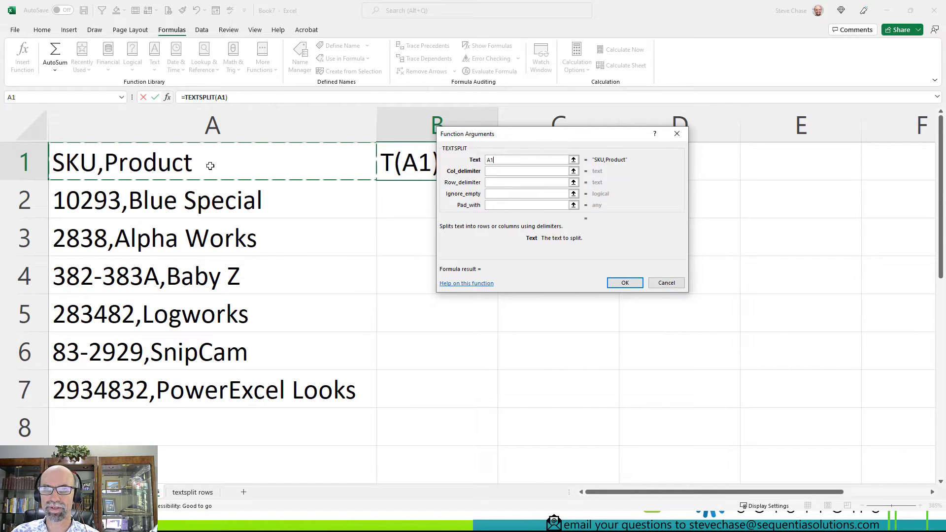
pyautogui.click(498, 172)
pyautogui.write(',')
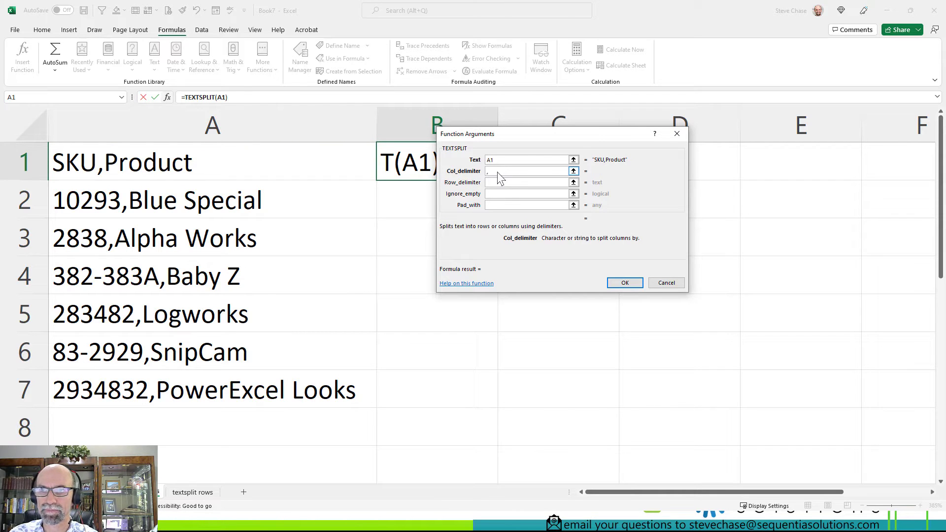
pyautogui.click(505, 180)
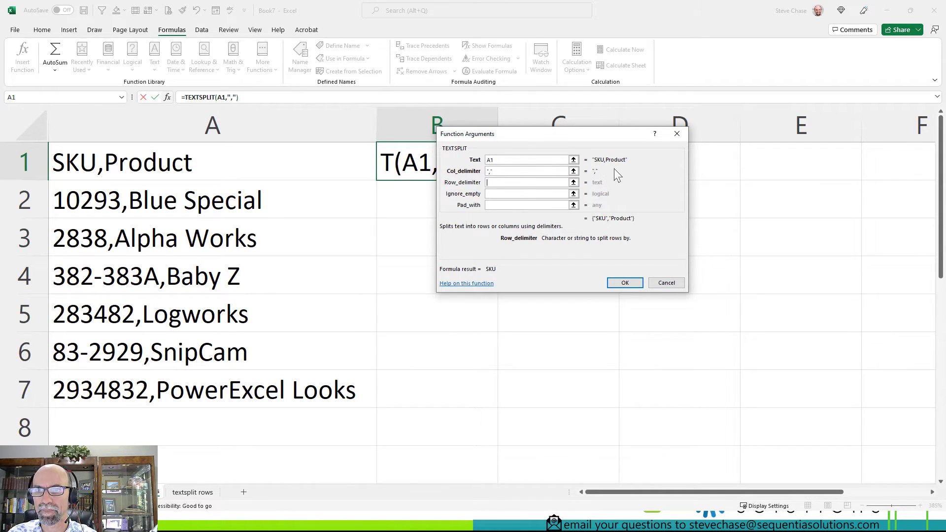
pyautogui.click(624, 284)
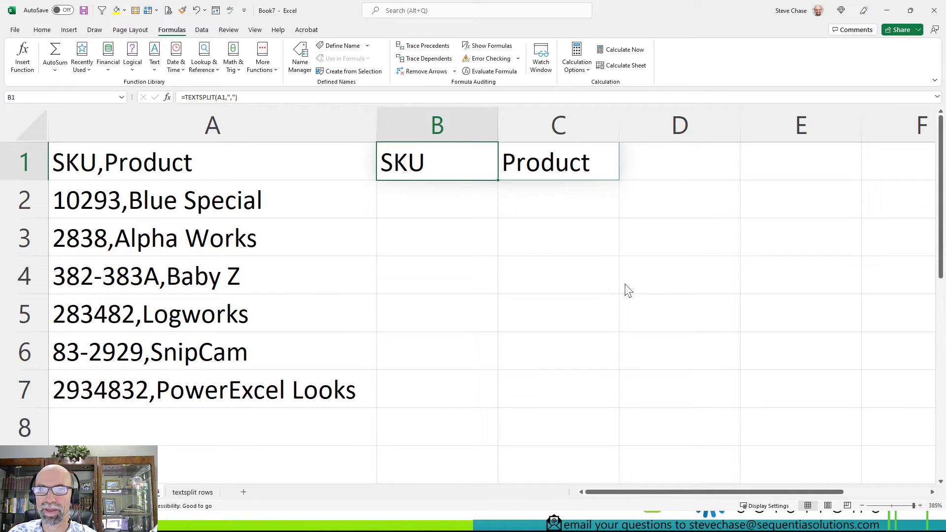
# Step: Check the split result: SKU in B1 and Product spilled into C1
pyautogui.click(585, 279)
pyautogui.click(450, 170)
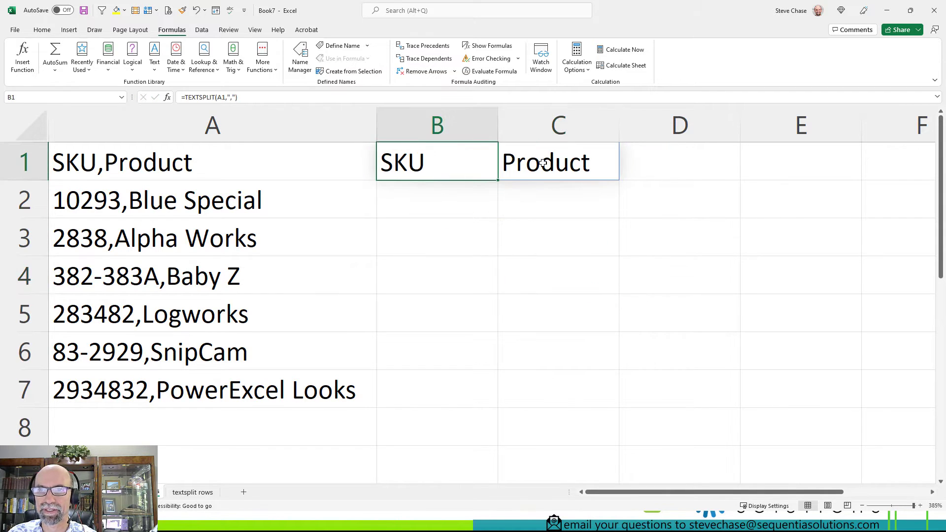
pyautogui.press('Right')
pyautogui.press('Left')
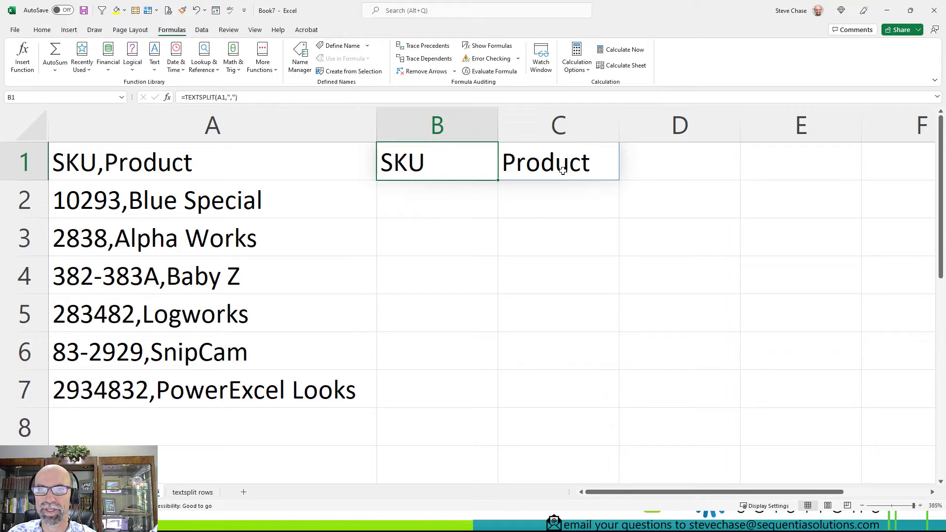
# Step: Fill the B1:C1 split formula down to row 7 and widen column C for product names
pyautogui.press('Down')
pyautogui.moveTo(464, 171); pyautogui.dragTo(612, 401)
pyautogui.moveTo(619, 131); pyautogui.dragTo(708, 131)
# Step: Inspect the copied split formulas in rows 3 and 6, then return to C1
pyautogui.click(577, 230)
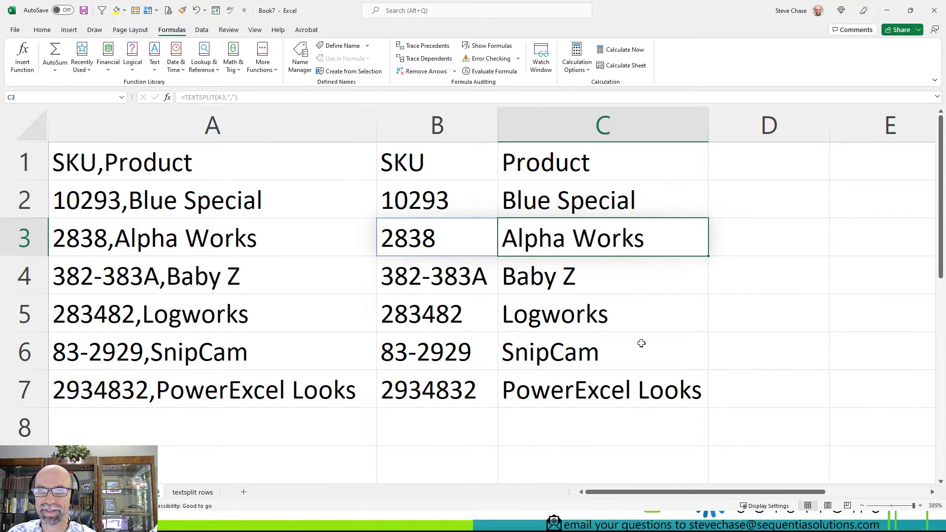
pyautogui.click(598, 351)
pyautogui.click(583, 238)
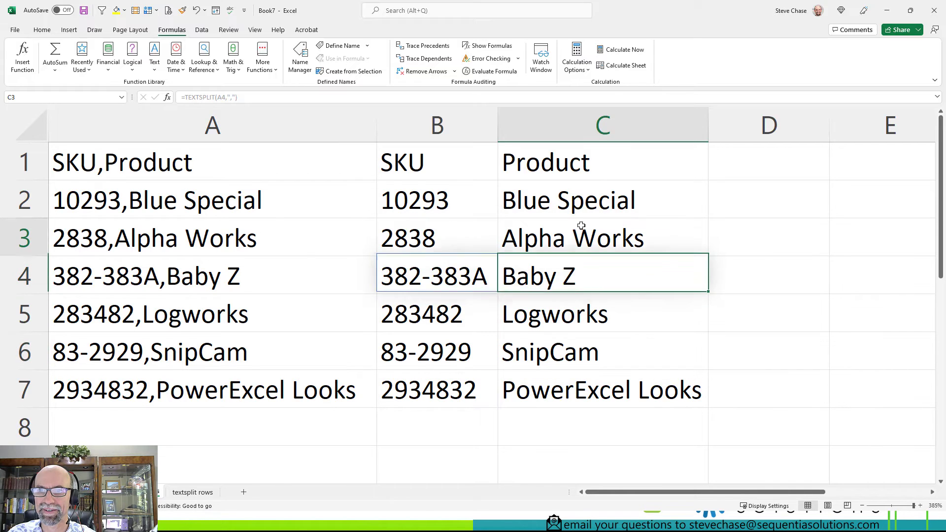
pyautogui.click(581, 194)
pyautogui.click(577, 170)
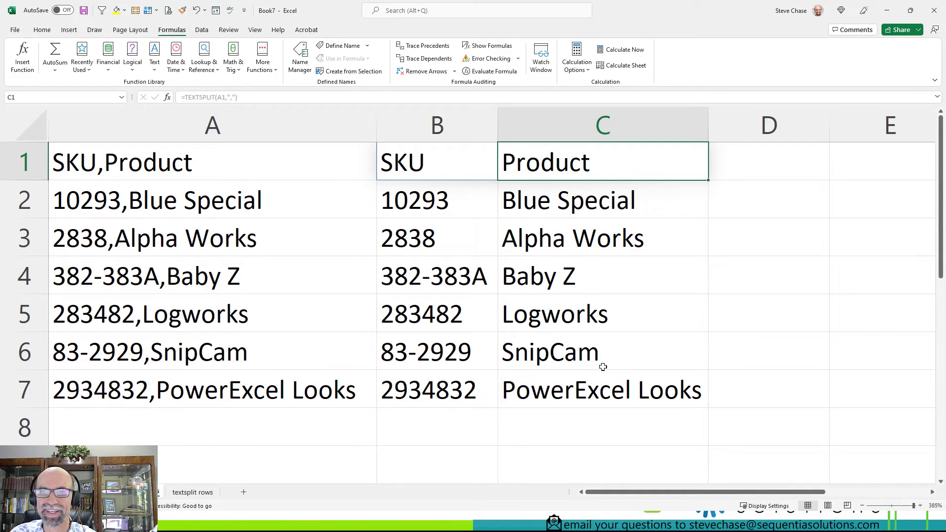
# Step: Switch to the 'textsplit rows' sheet and inspect the invoice record in A3 without changing it
pyautogui.click(189, 493)
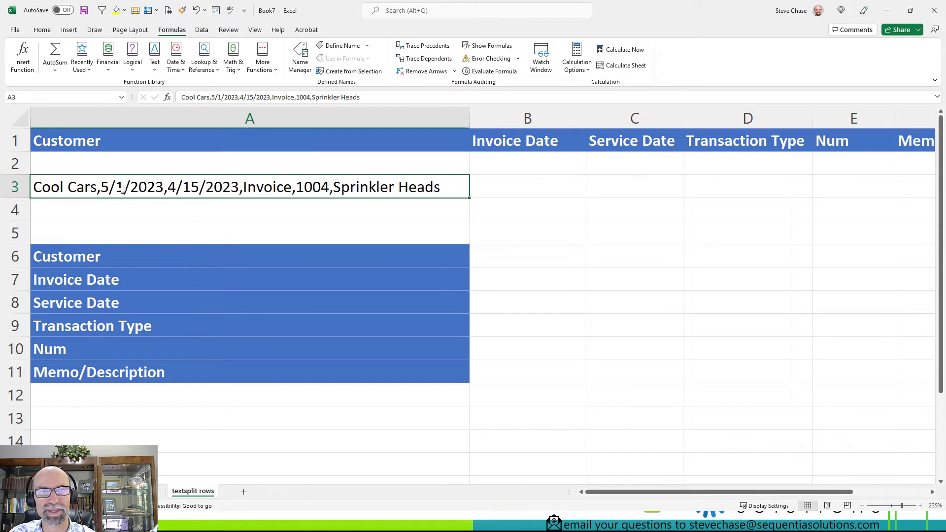
pyautogui.doubleClick(87, 186)
pyautogui.moveTo(47, 186); pyautogui.dragTo(382, 187)
pyautogui.click(378, 211)
# Step: Select B6, beside the Customer label, as the target for the split invoice values
pyautogui.moveTo(526, 258); pyautogui.dragTo(521, 371)
pyautogui.click(342, 193)
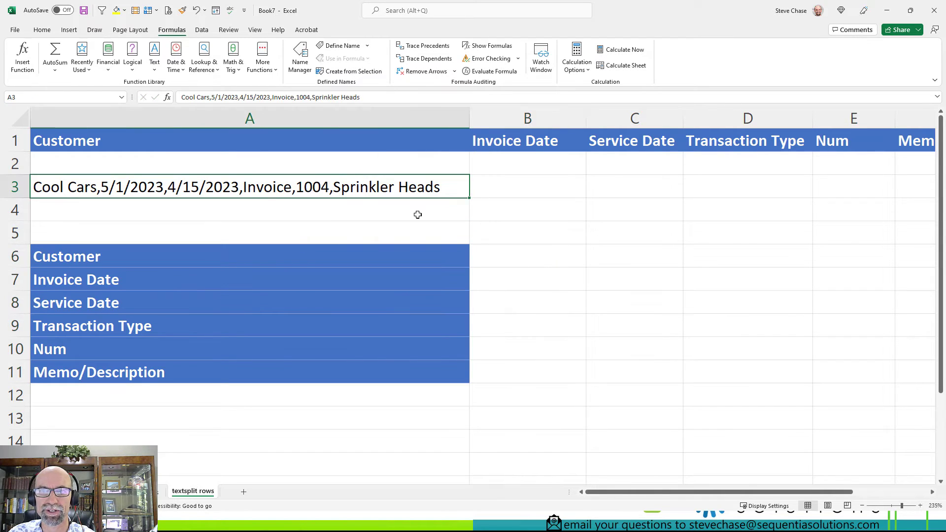
pyautogui.click(523, 258)
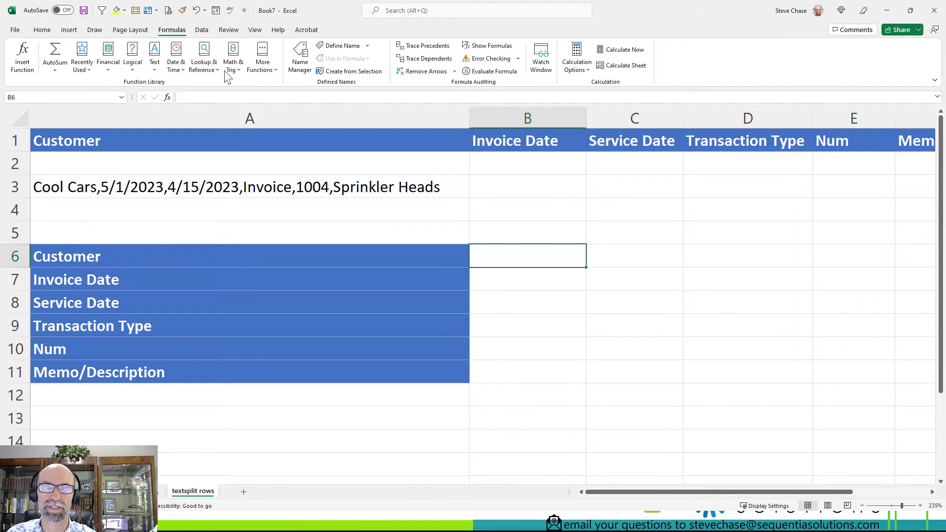
# Step: Insert TEXTSPLIT in B6 with Text A3 and both delimiters ",", giving =TEXTSPLIT(A3,",",",")
pyautogui.click(155, 69)
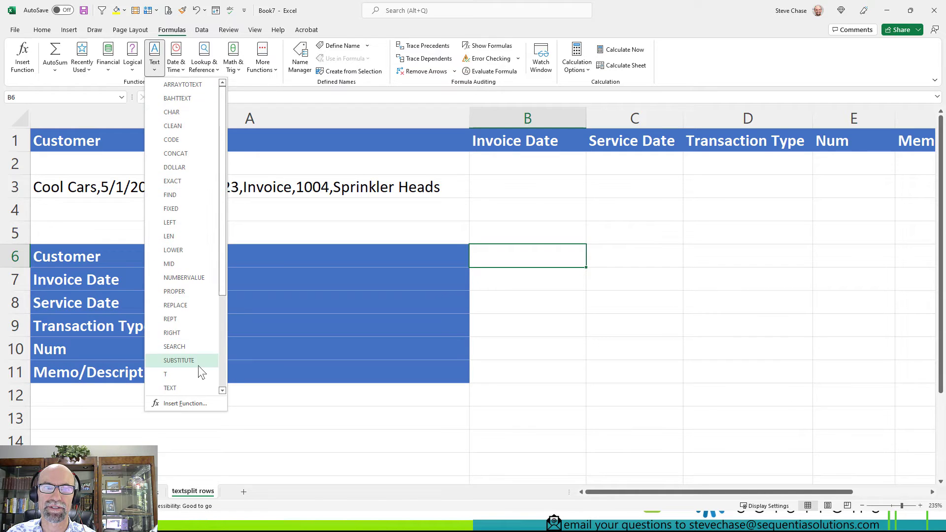
pyautogui.scroll(-3, 206, 337)
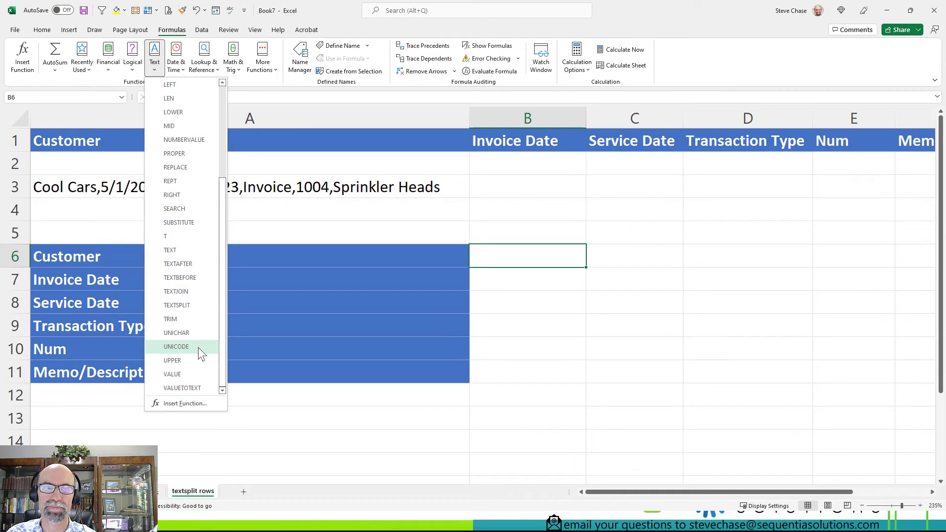
pyautogui.click(187, 304)
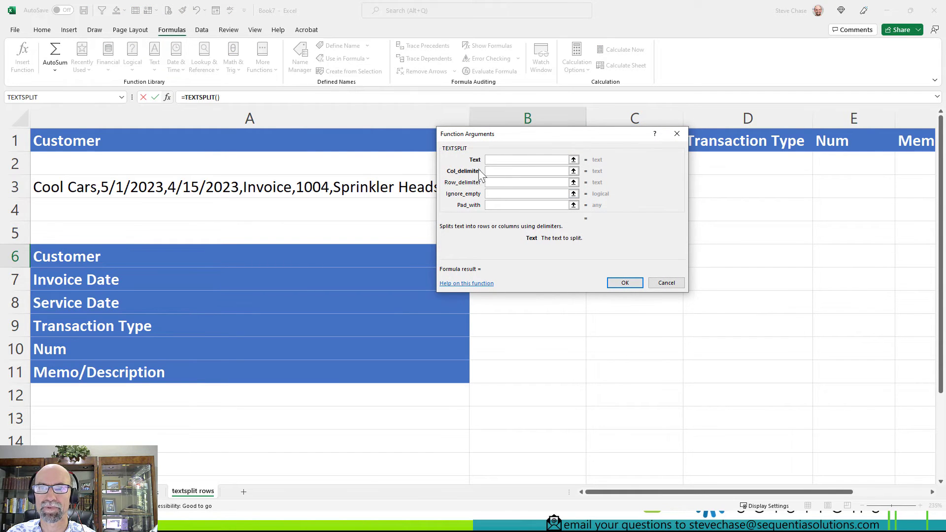
pyautogui.click(222, 188)
pyautogui.click(493, 171)
pyautogui.write(',')
pyautogui.click(492, 182)
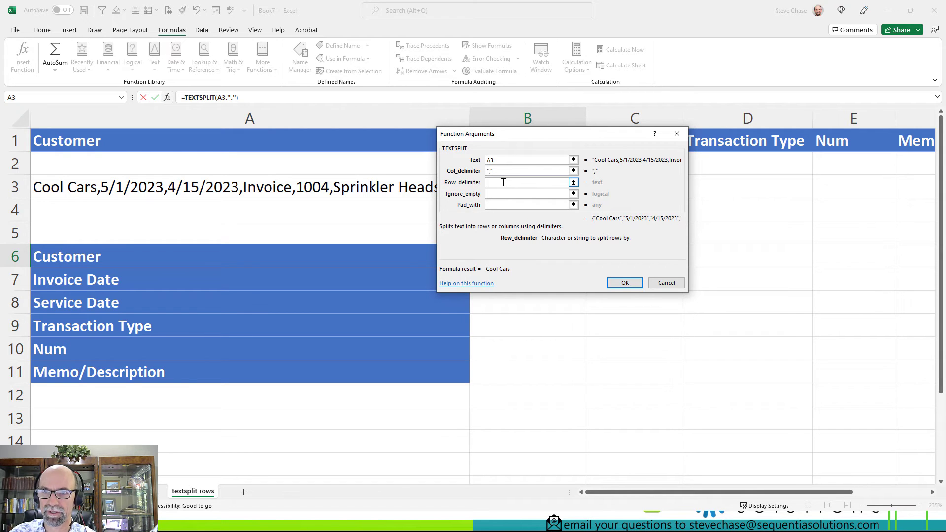
pyautogui.write(',')
pyautogui.click(503, 194)
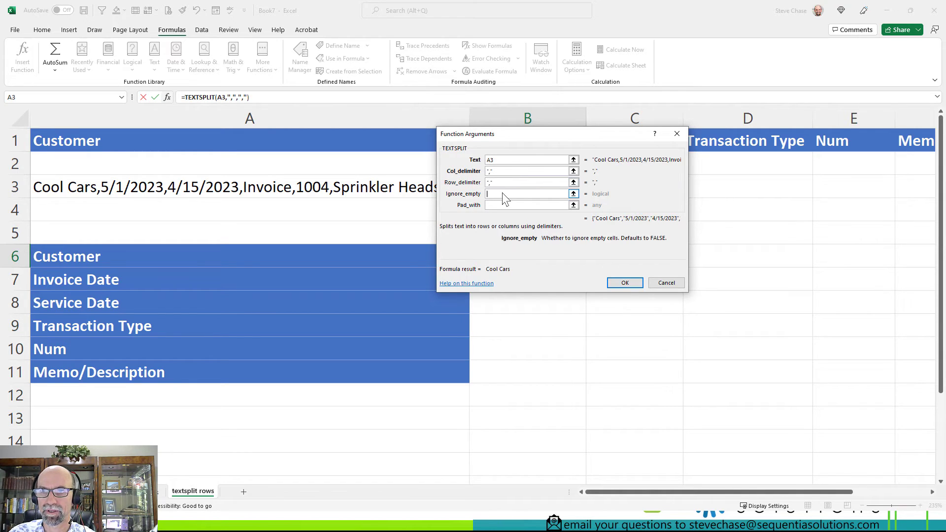
pyautogui.click(623, 283)
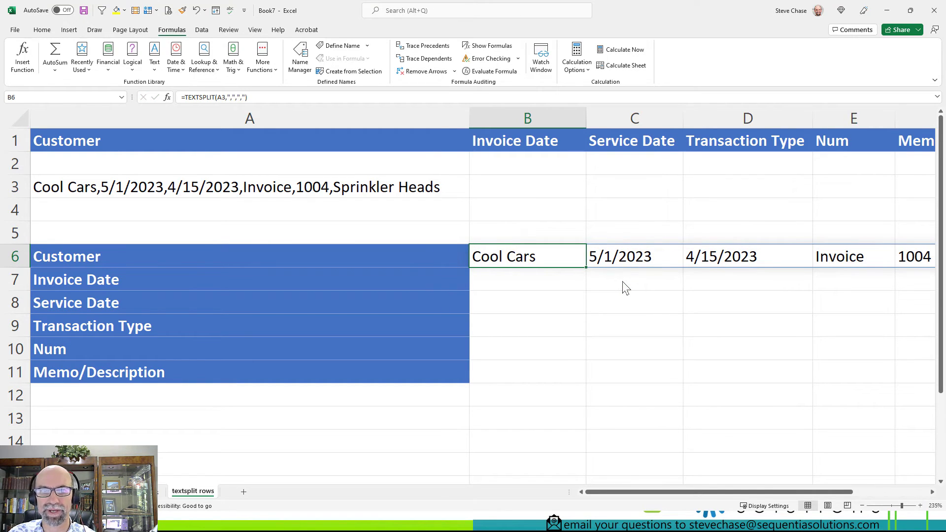
# Step: Remove the column delimiter so B6 becomes =TEXTSPLIT(A3,,","), spilling values down B6:B11
pyautogui.click(167, 97)
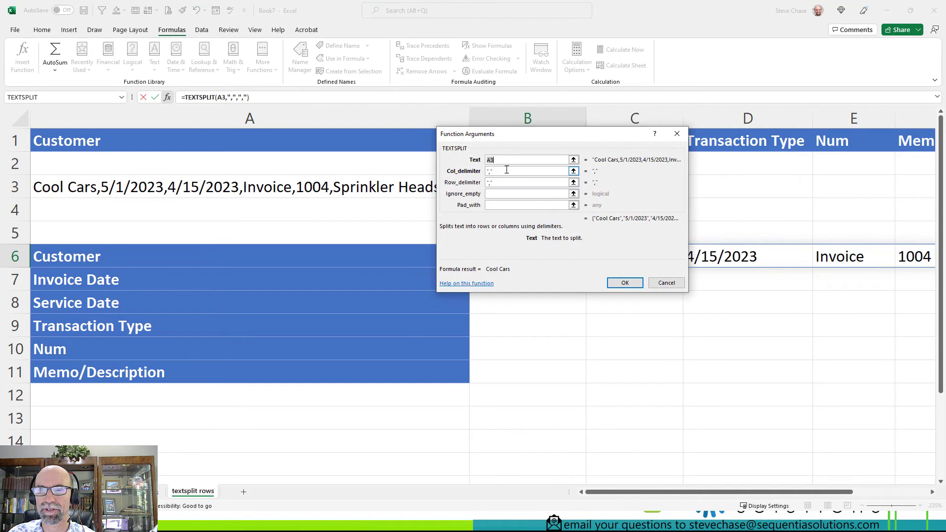
pyautogui.moveTo(507, 171); pyautogui.dragTo(486, 171)
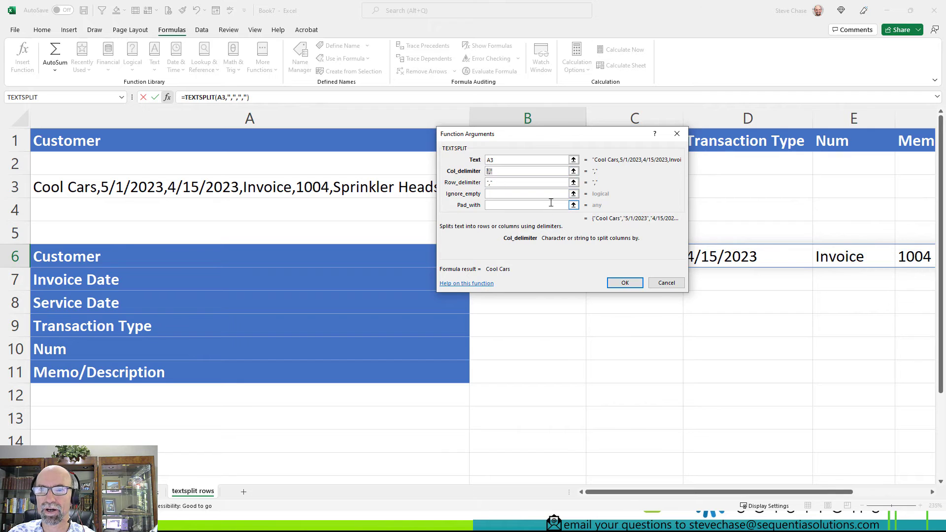
pyautogui.press('Delete')
pyautogui.click(551, 202)
pyautogui.click(625, 283)
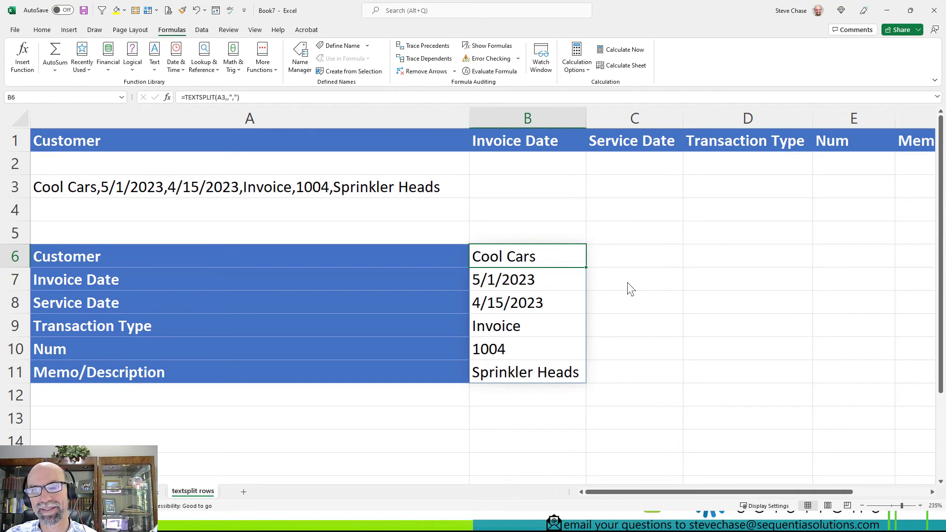
pyautogui.click(168, 97)
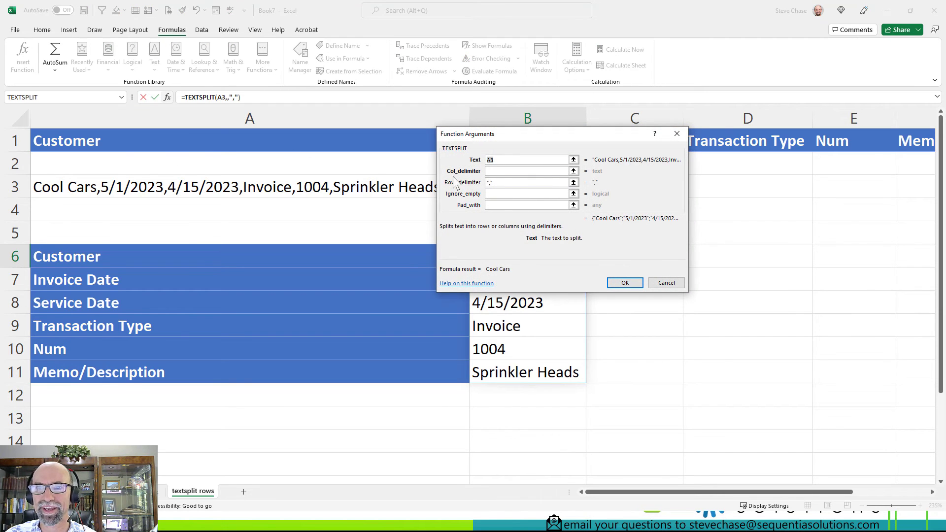
pyautogui.click(496, 172)
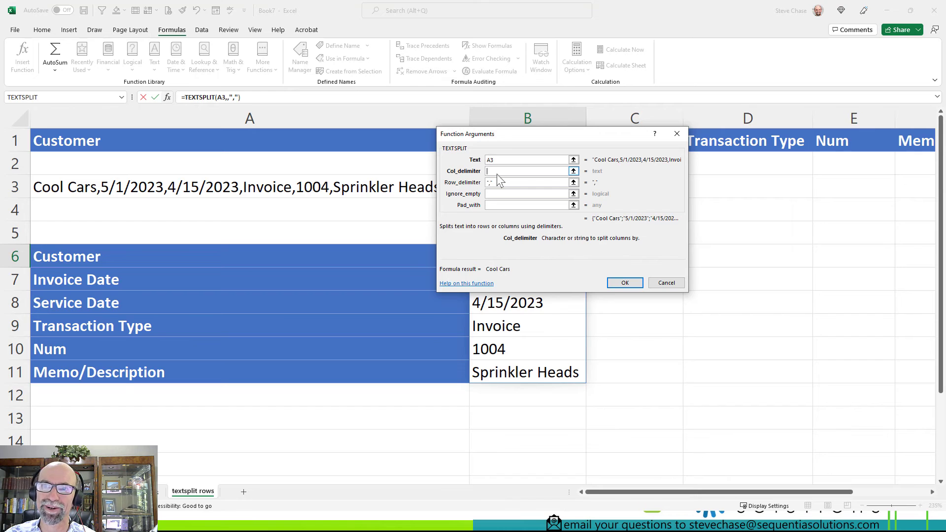
pyautogui.moveTo(505, 138); pyautogui.dragTo(303, 239)
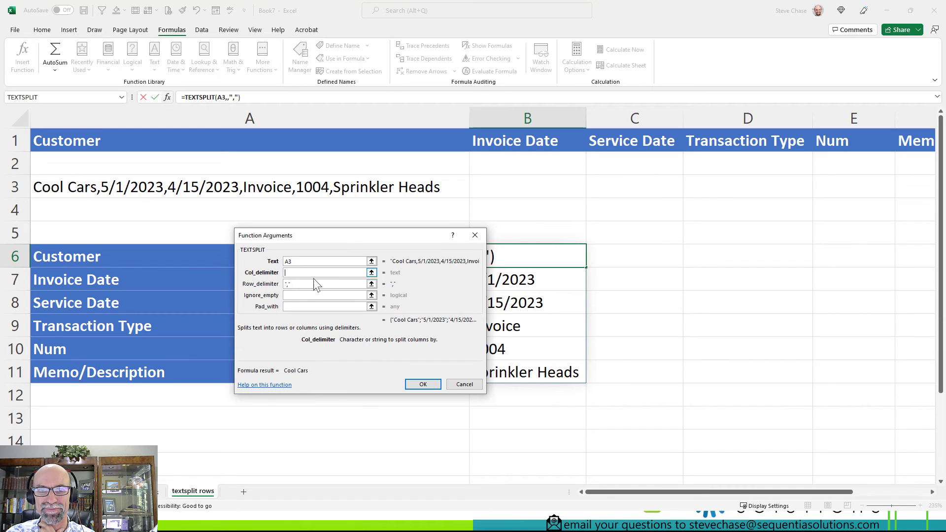
pyautogui.click(312, 285)
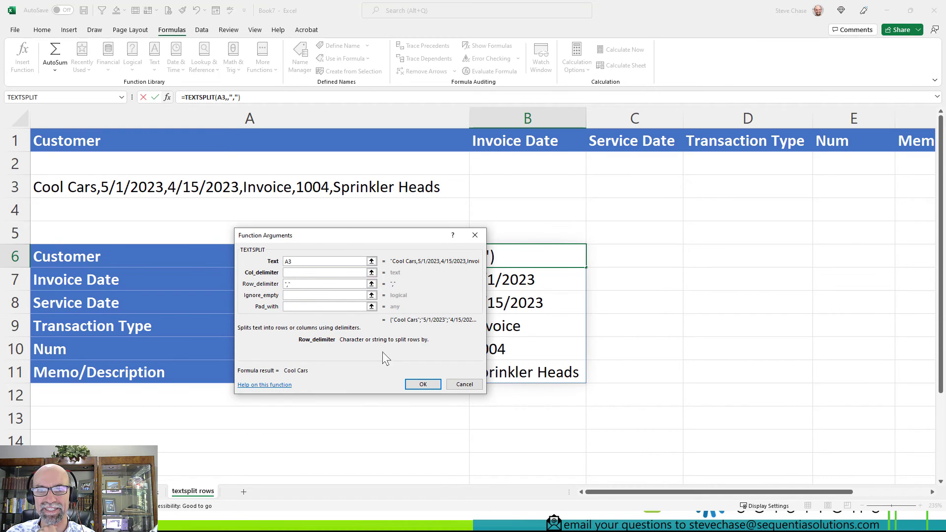
pyautogui.click(425, 386)
pyautogui.click(439, 419)
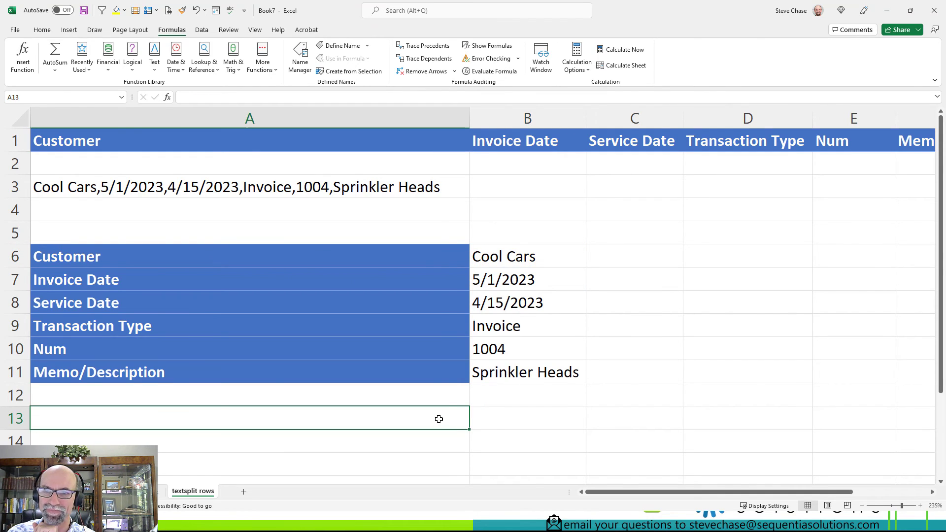
# Step: Select the Service Date value in B8 and launch Text to Columns from the Data tab
pyautogui.click(509, 317)
pyautogui.click(519, 257)
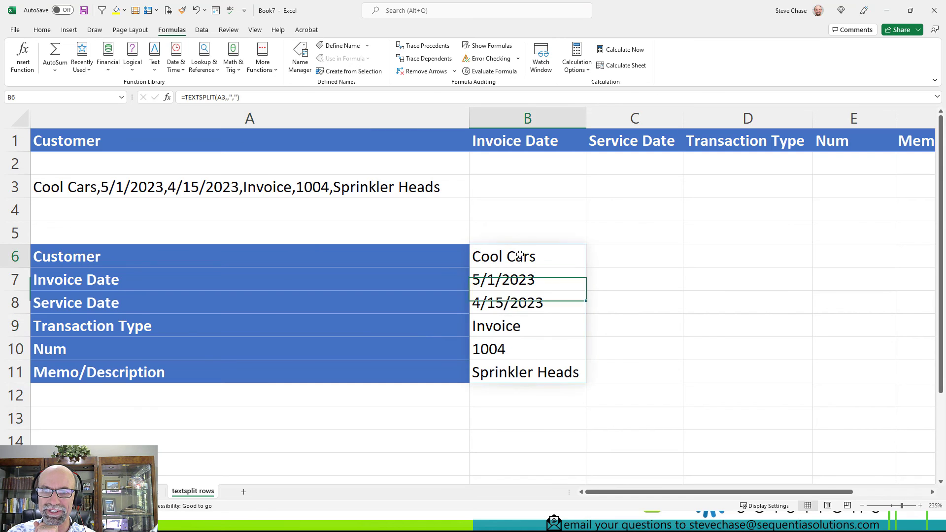
pyautogui.click(526, 299)
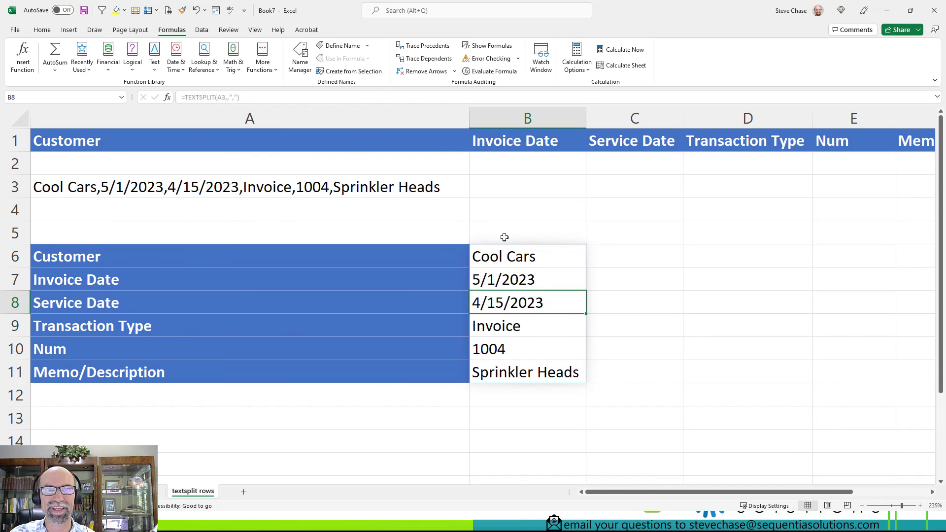
pyautogui.click(201, 31)
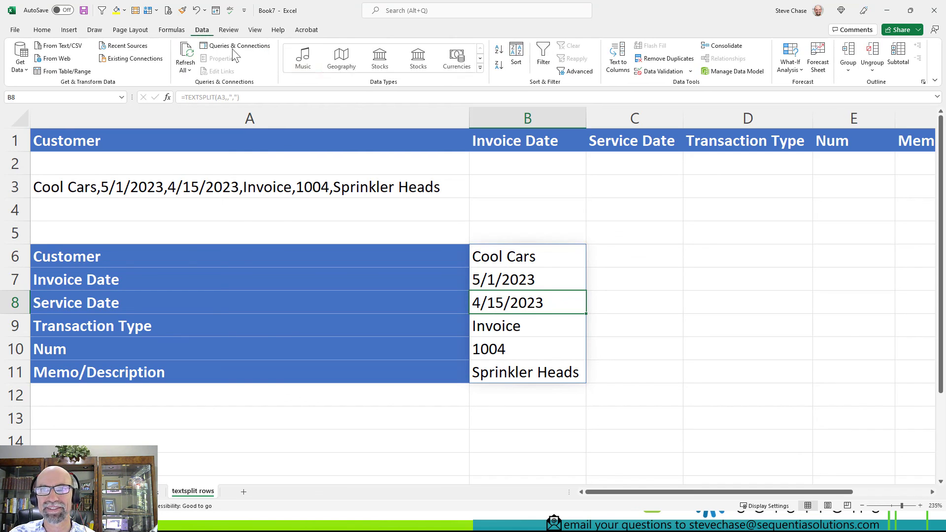
pyautogui.click(627, 72)
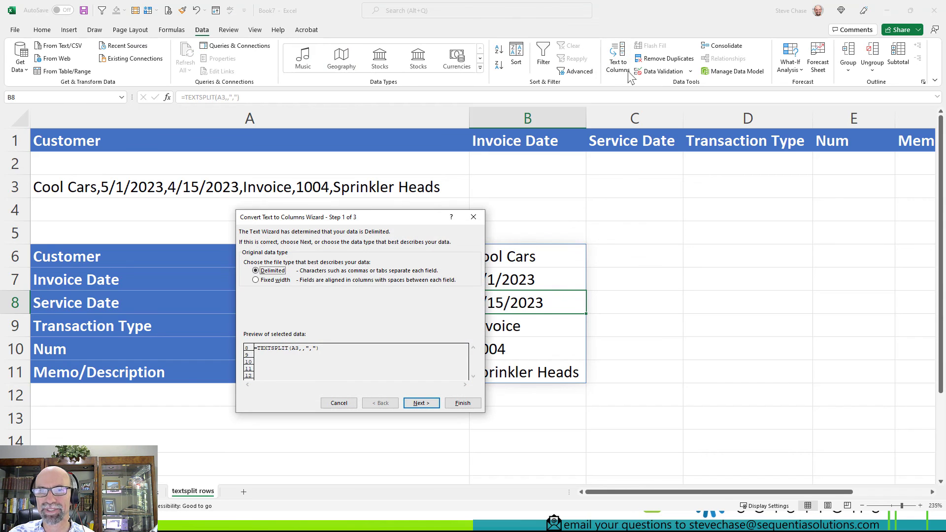